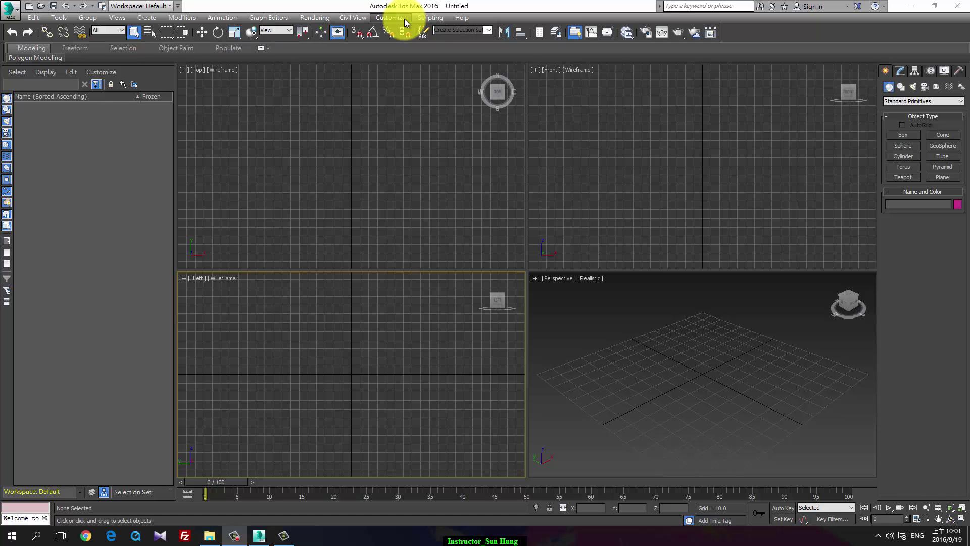
- Close the Preferences without changes and dismiss the subscription notification
click(404, 19)
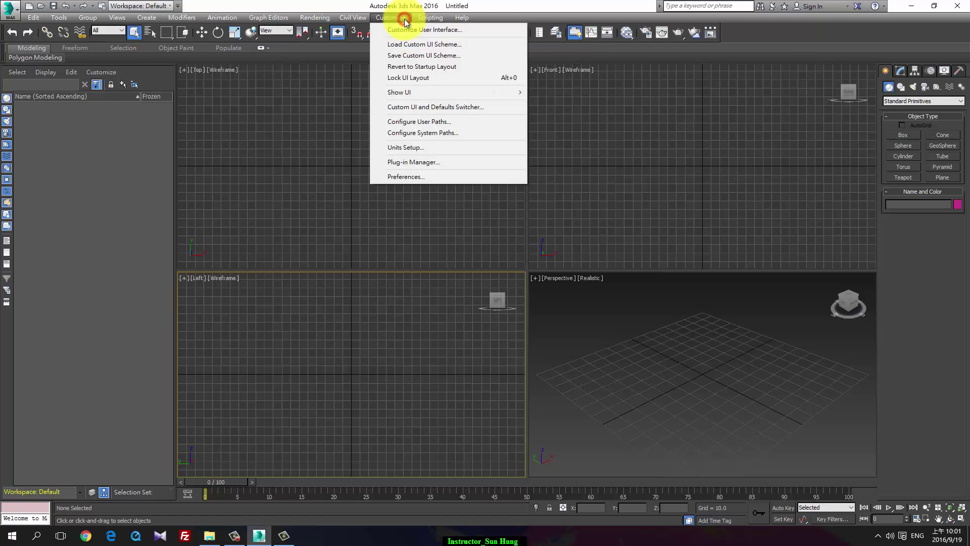
click(447, 175)
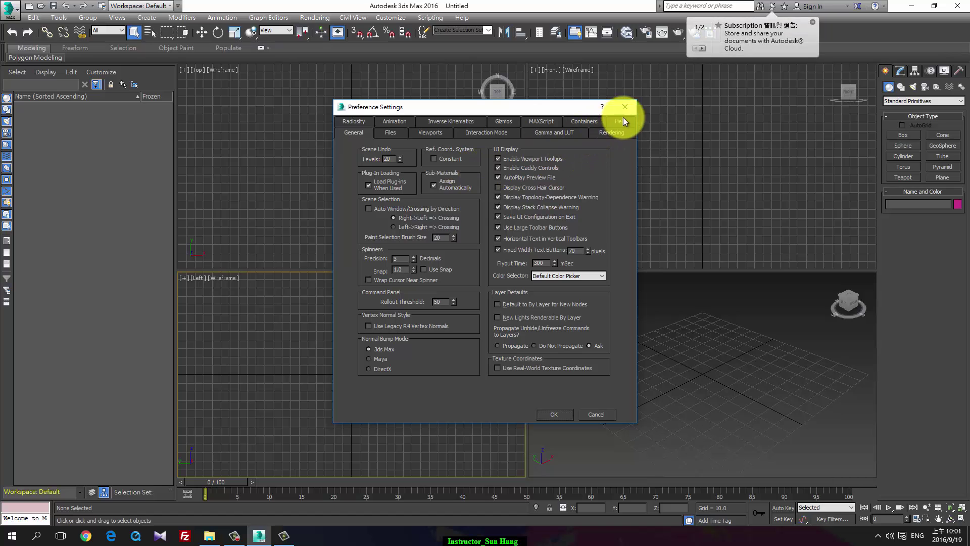
click(634, 108)
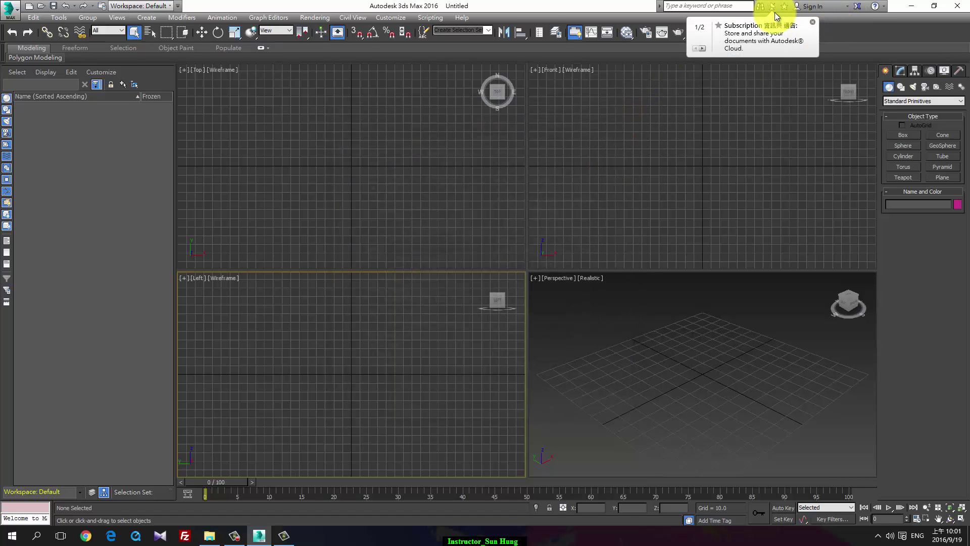
click(812, 23)
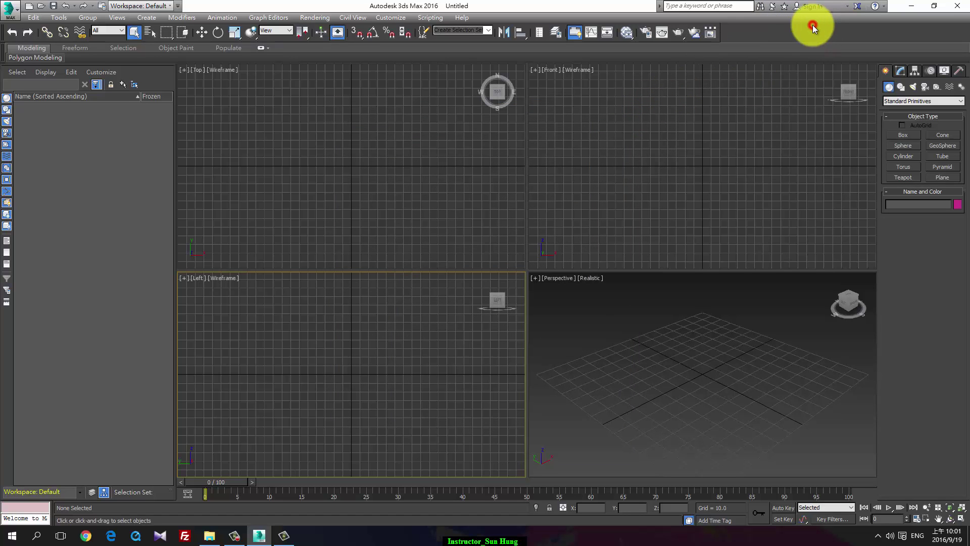
- In the Custom UI and Defaults Switcher, preview DesignVIZ and DesignVIZ.mentalray, then return to Max
click(401, 19)
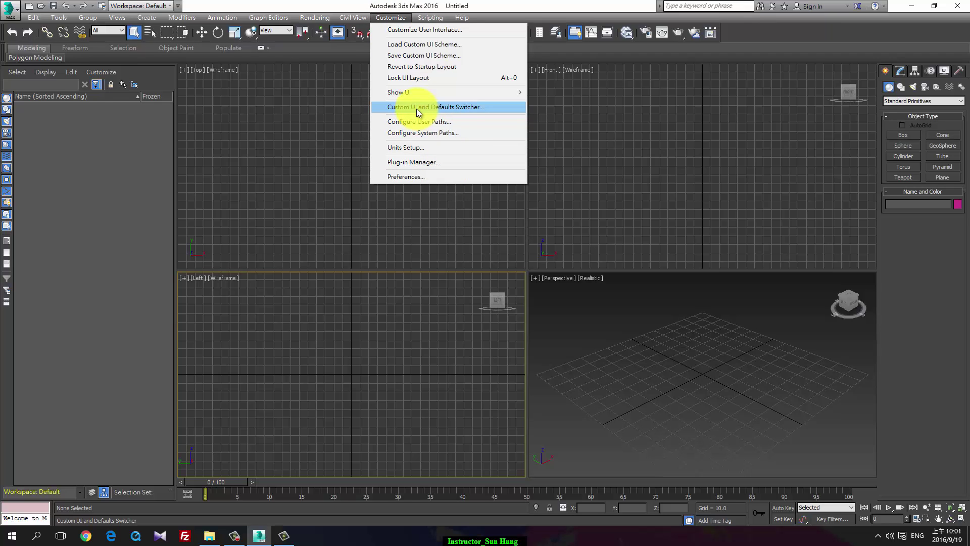
click(482, 107)
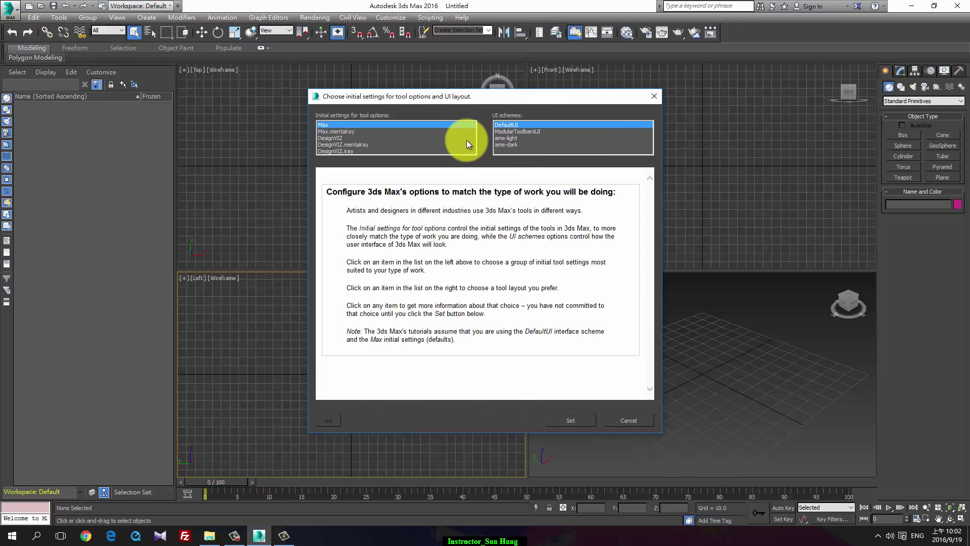
click(334, 138)
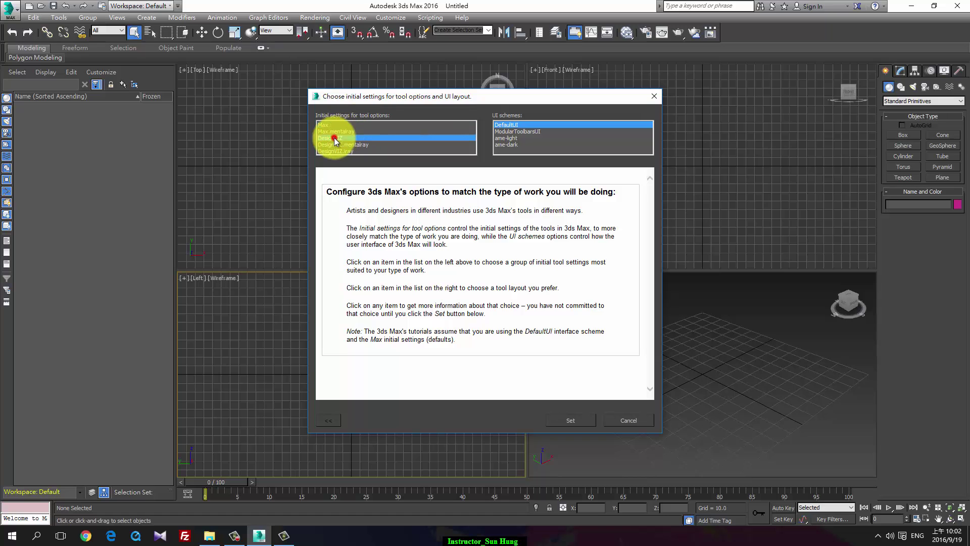
click(352, 145)
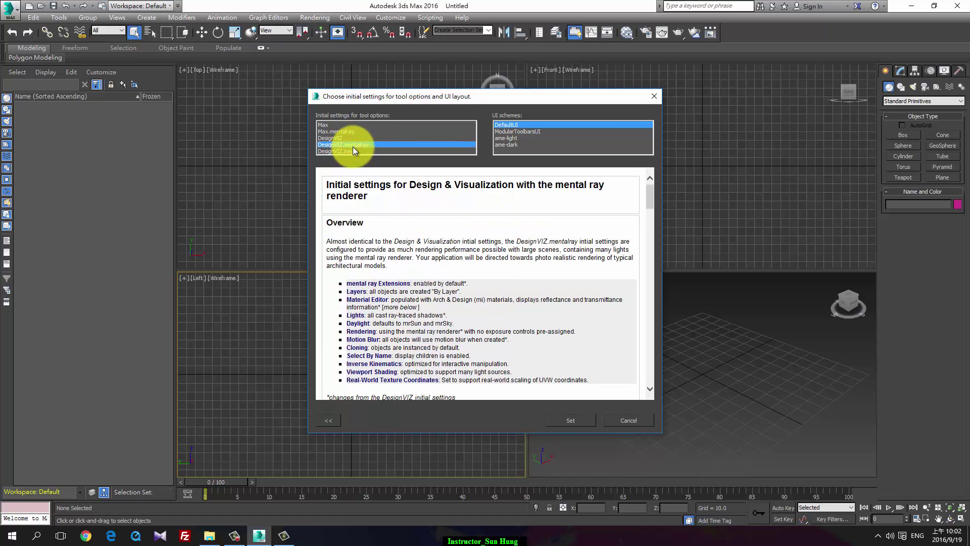
click(320, 125)
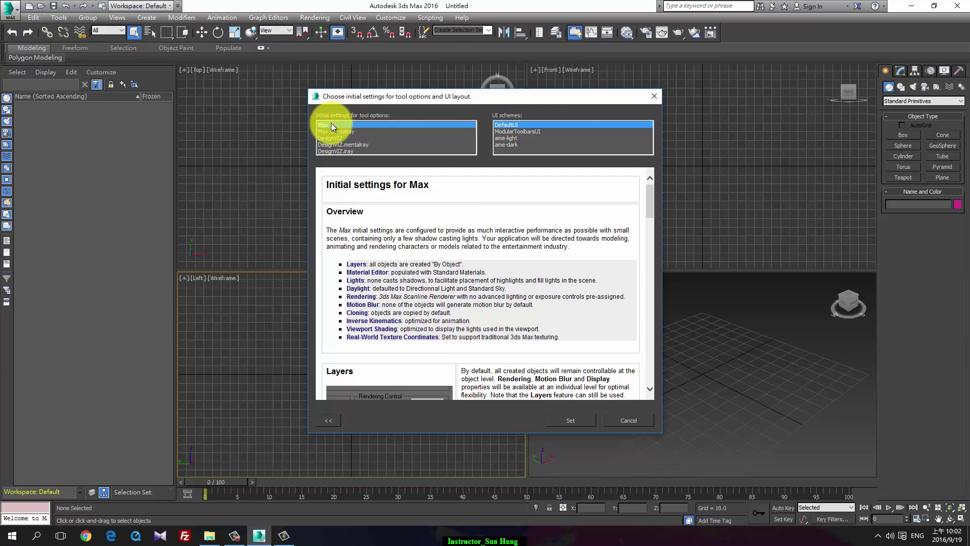
- Set the ame-light UI scheme and acknowledge the restart notice
click(511, 140)
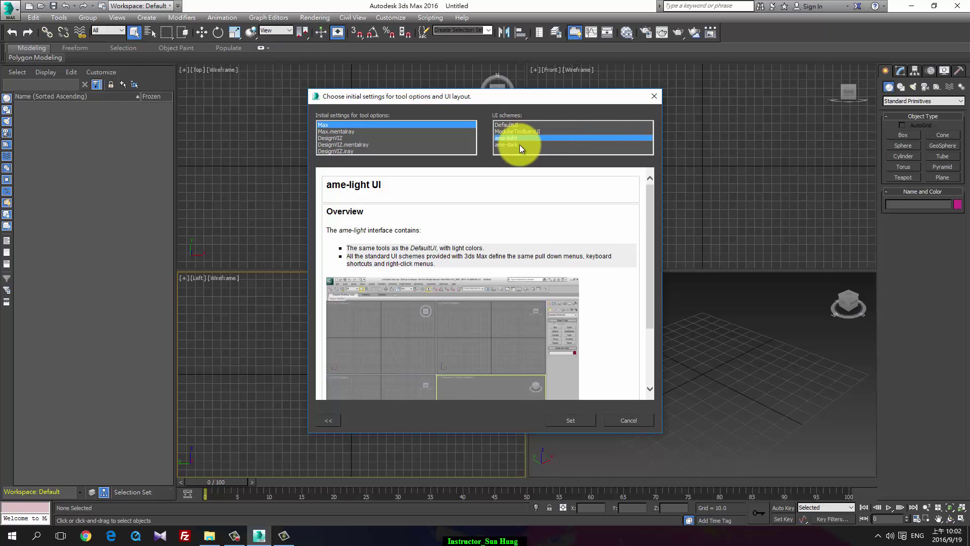
click(584, 423)
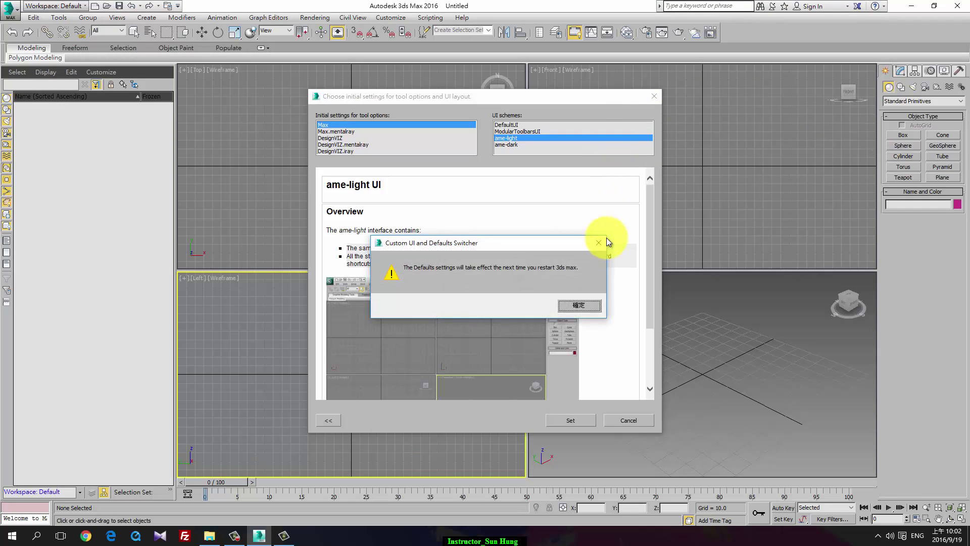
click(577, 306)
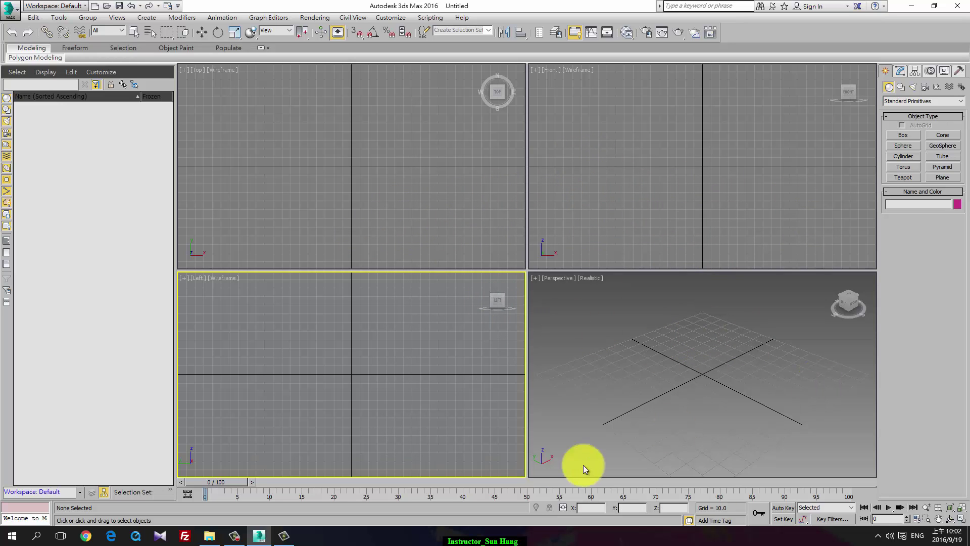
mouse_move(497, 299)
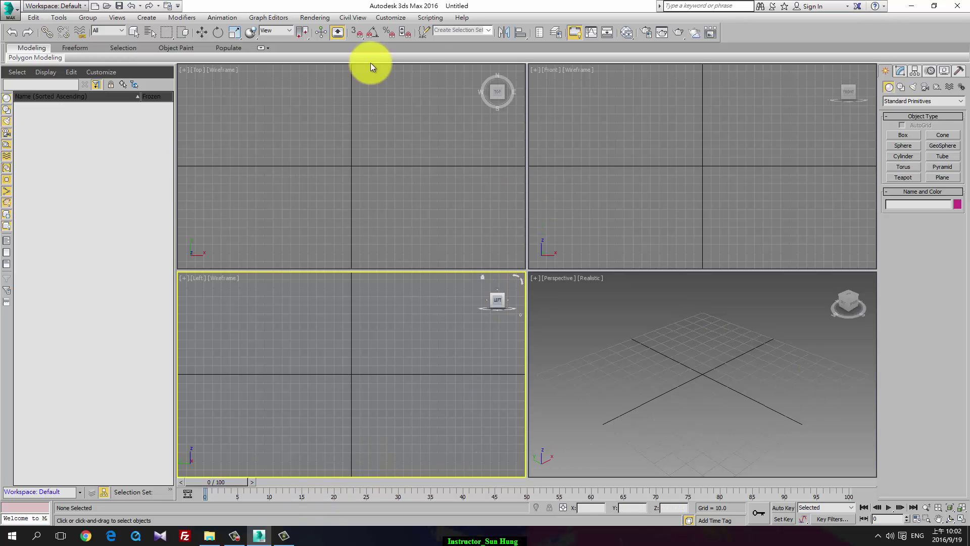
click(407, 19)
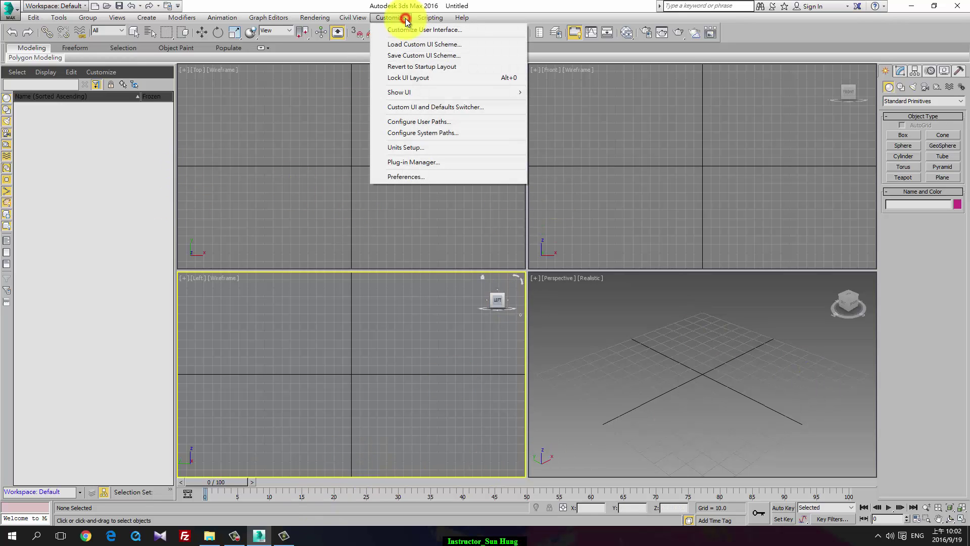
click(422, 106)
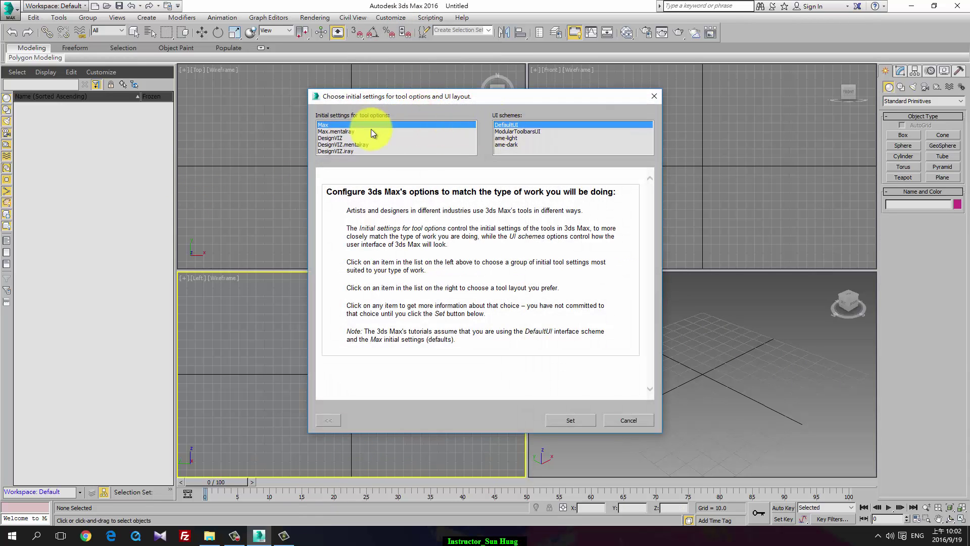
click(502, 139)
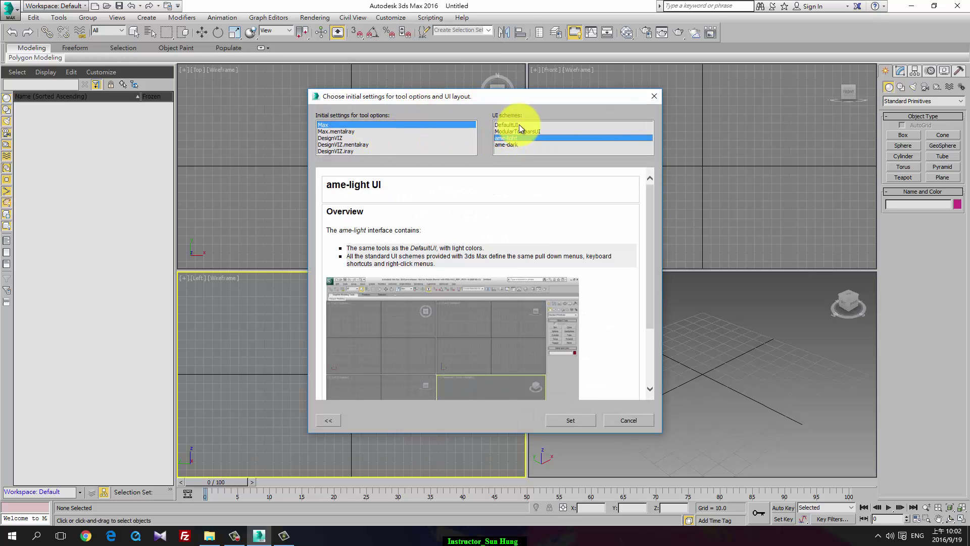
click(519, 124)
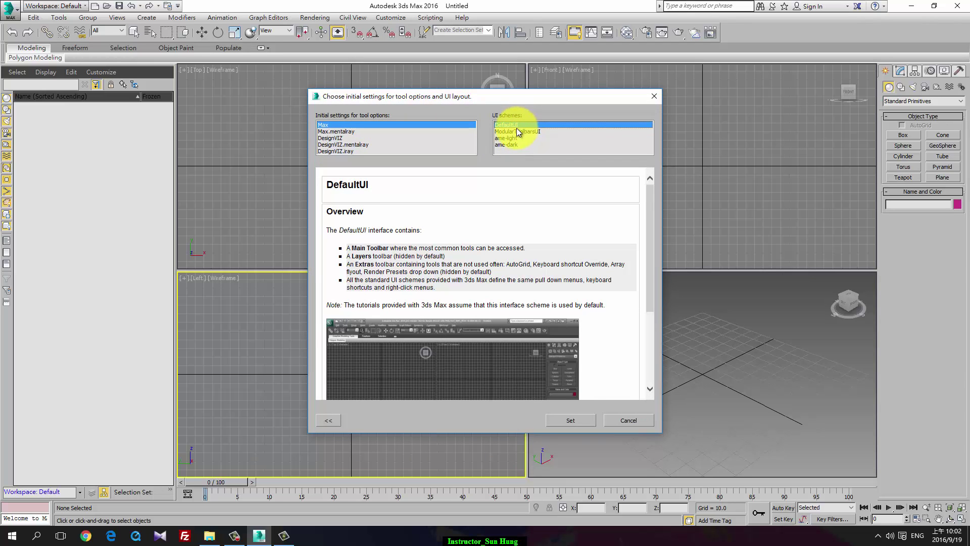
click(632, 421)
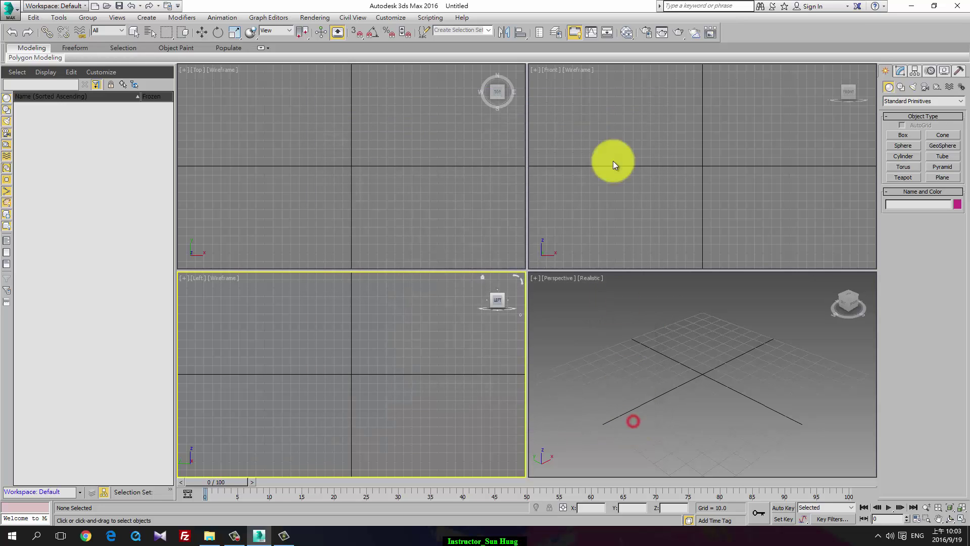
click(389, 17)
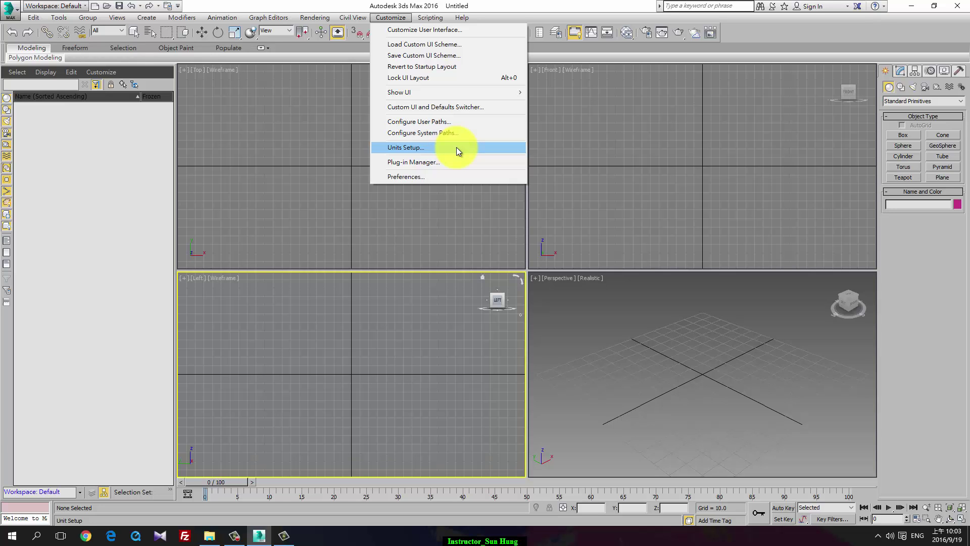
- In Units Setup's System Unit Setup, change 1 Unit from Inches to 1.0 Centimeters
click(455, 147)
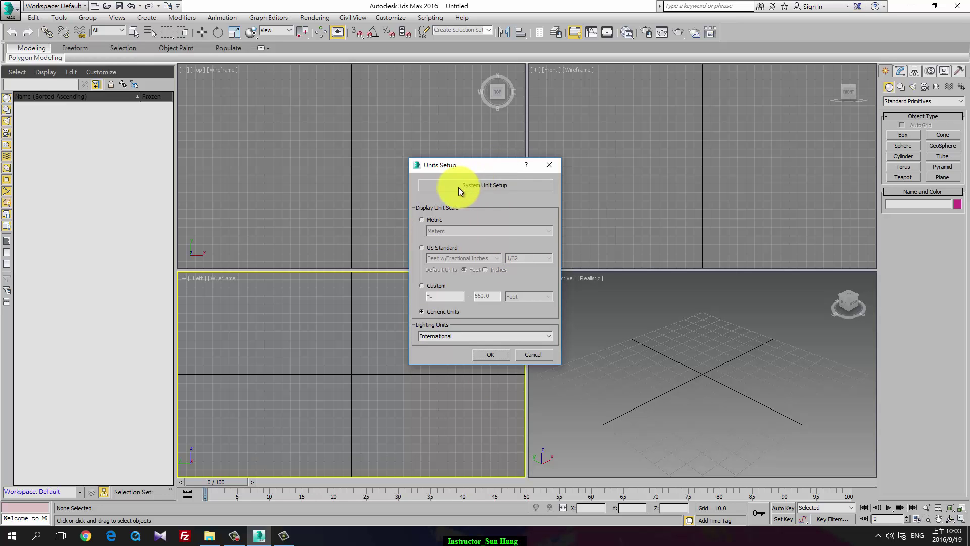
click(494, 187)
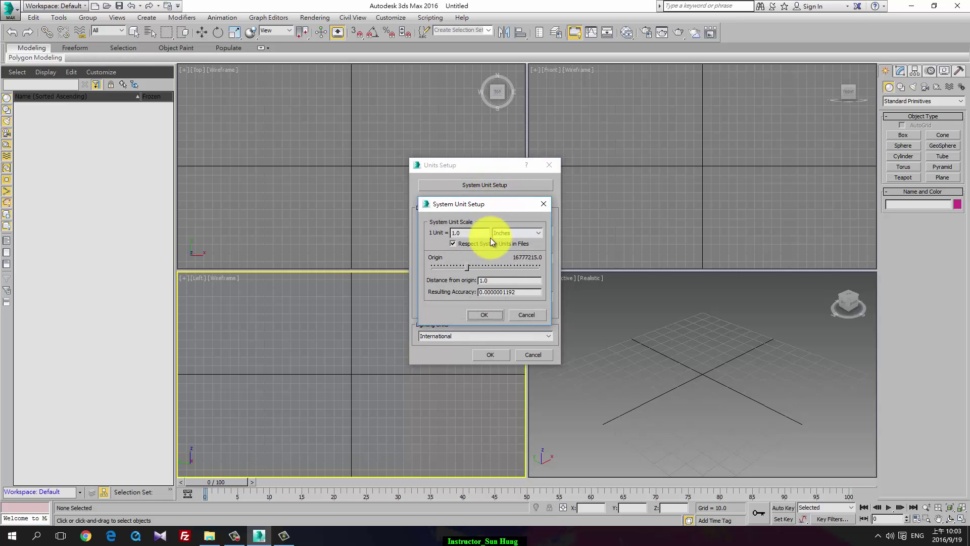
drag(487, 205, 631, 167)
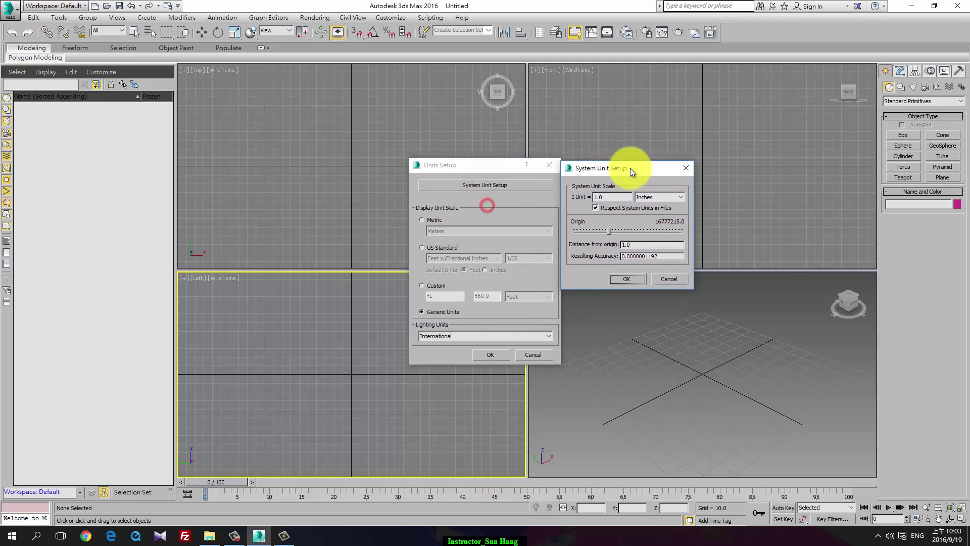
click(662, 195)
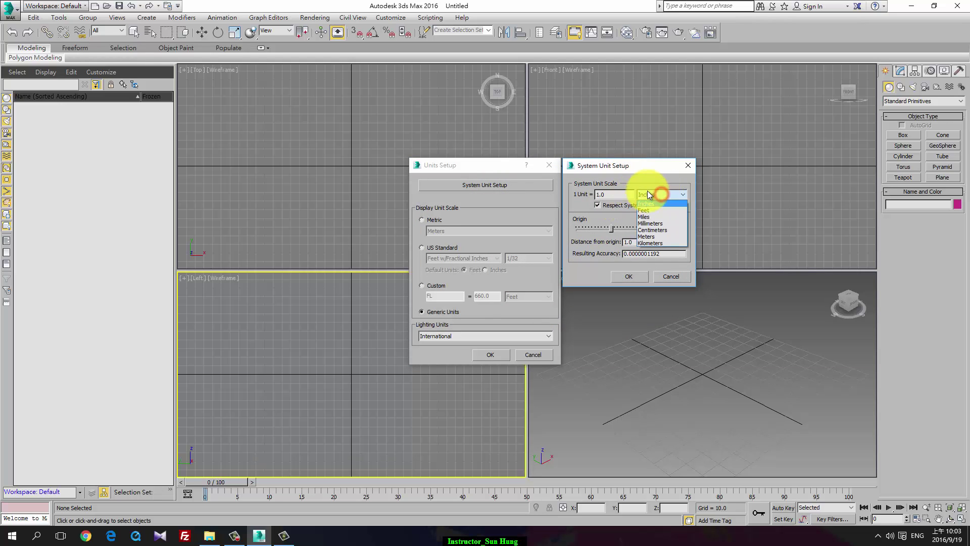
click(660, 230)
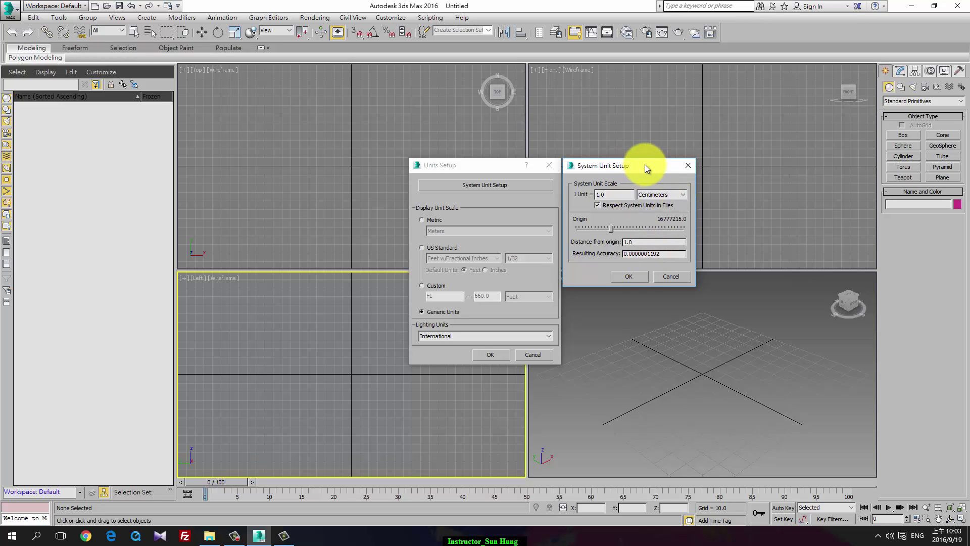
- Confirm the 1.0 Centimeters system unit, returning to Units Setup on Generic Units
drag(644, 165, 646, 164)
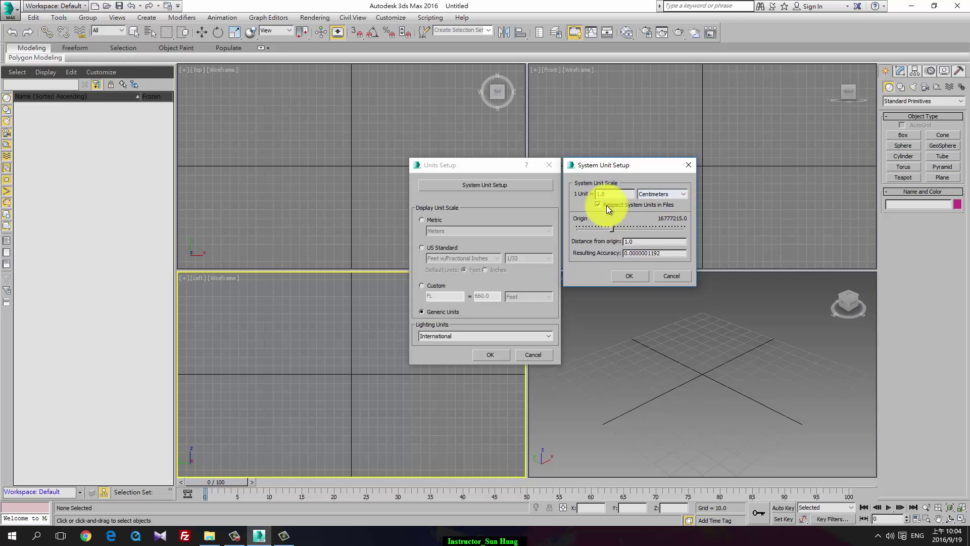
click(638, 274)
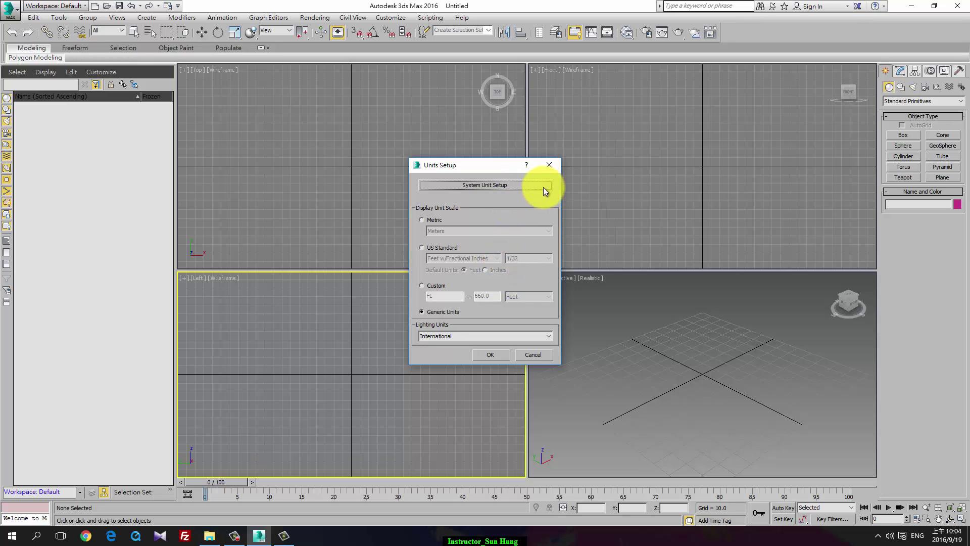
- Set display units to US Standard, Feet w/Fractional Inches at 1/32
click(422, 221)
click(456, 231)
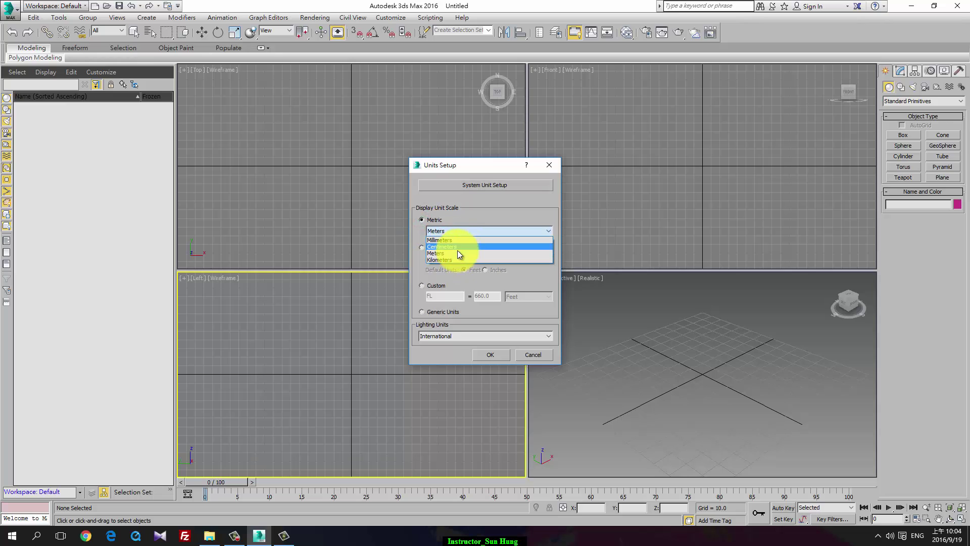
click(459, 230)
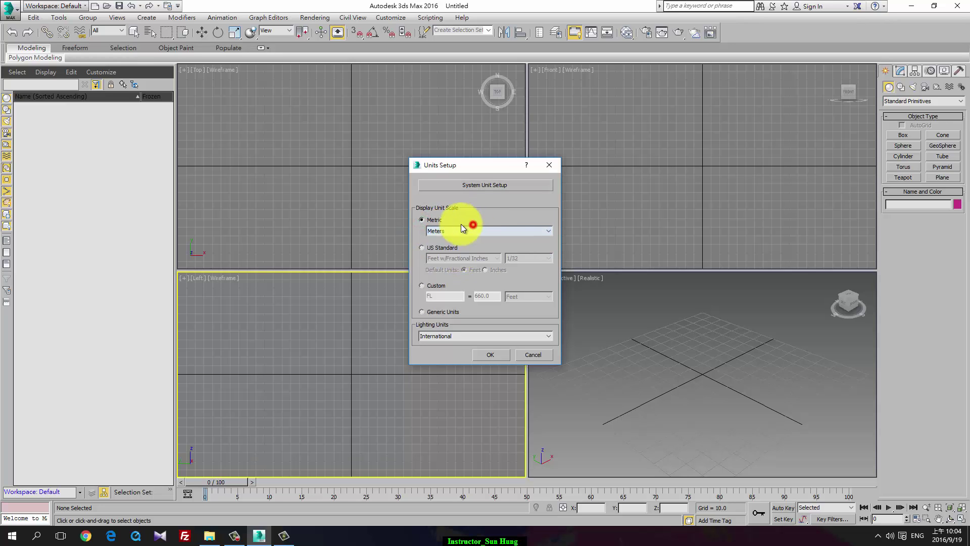
click(422, 248)
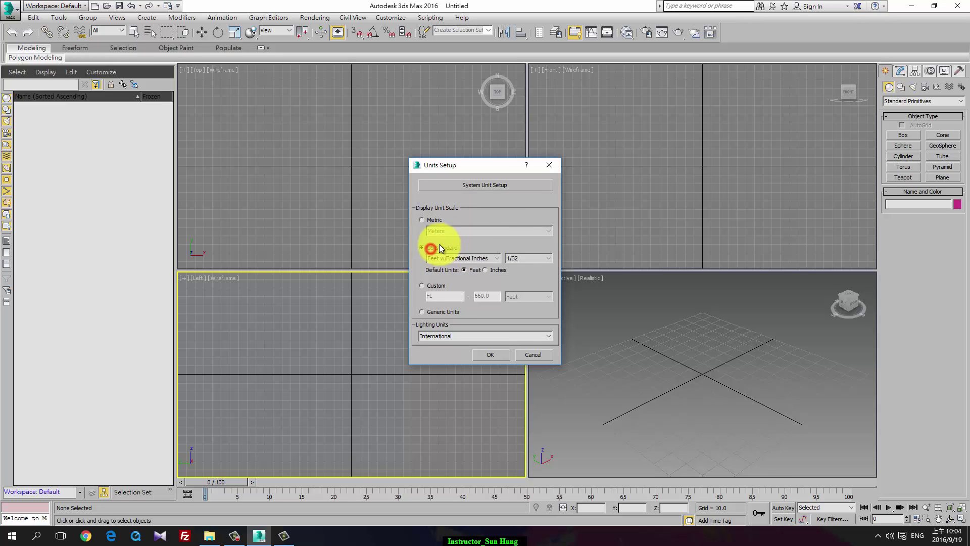
- Apply US Standard units, draw Box001 in the Perspective viewport, and highlight its Length value
click(502, 357)
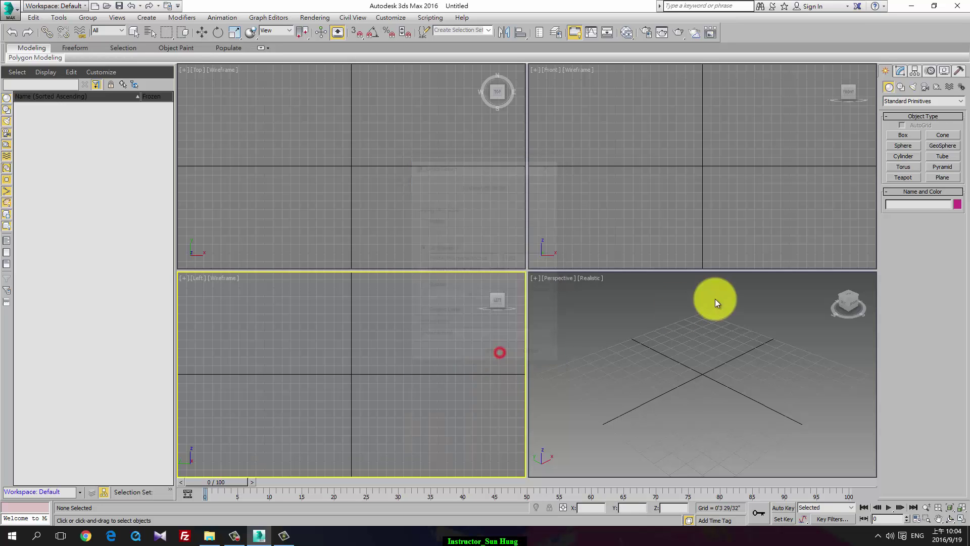
click(903, 135)
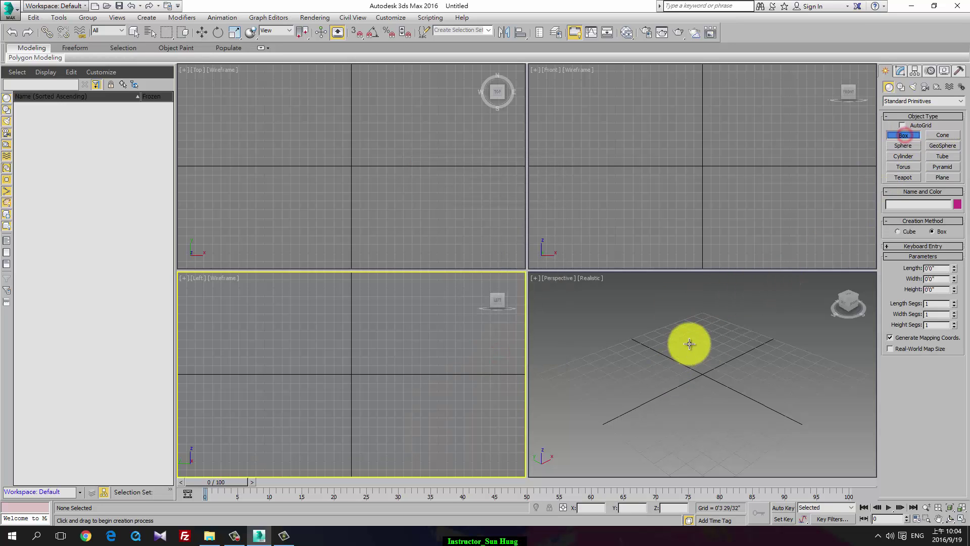
mouse_move(688, 342)
mouse_down()
mouse_move(744, 379)
mouse_move(698, 403)
mouse_up()
click(699, 358)
click(936, 269)
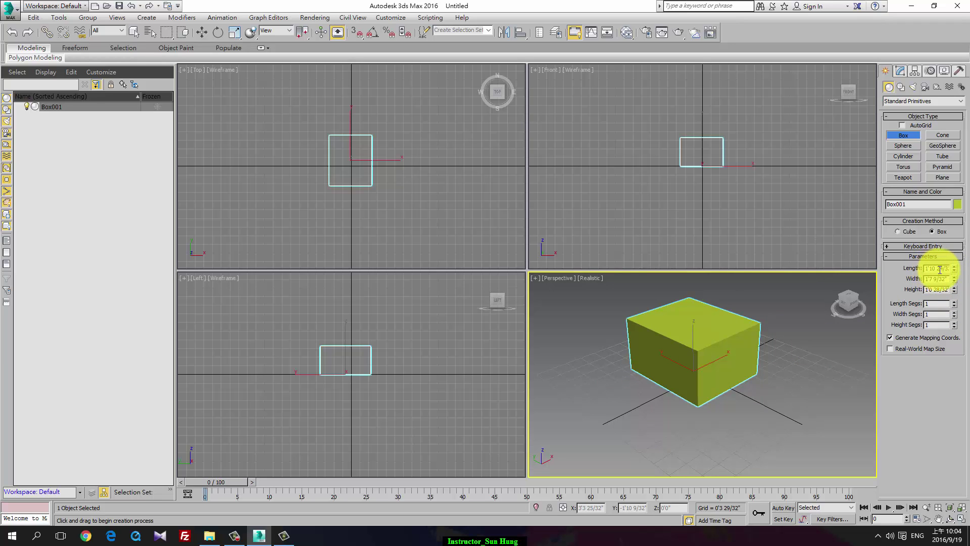
double_click(942, 270)
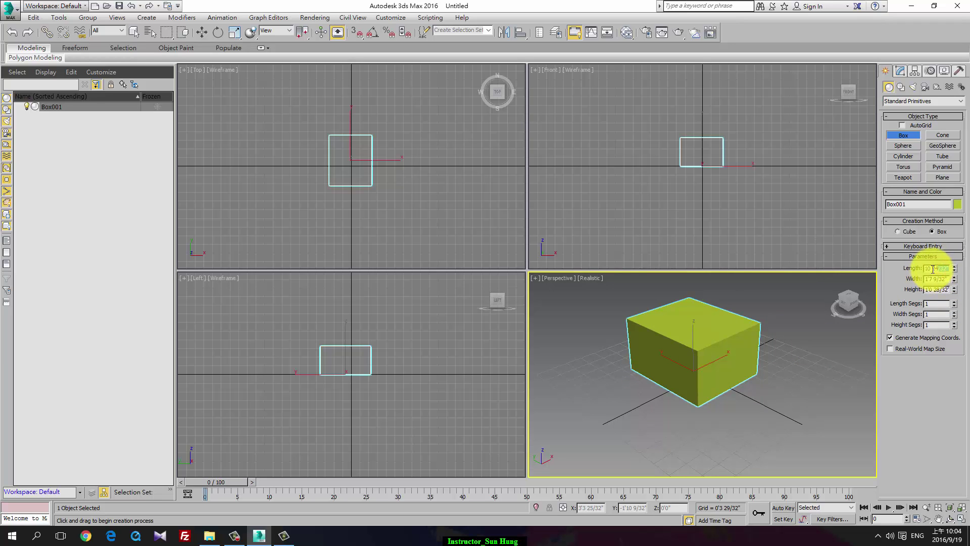
drag(932, 269, 946, 270)
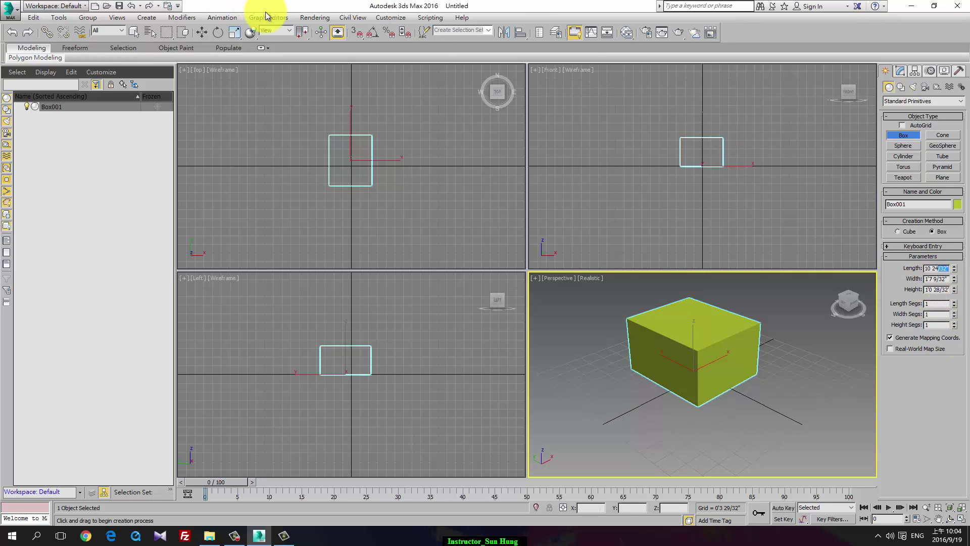
- Set Units Setup to Metric Meters so Box001 reads 0.578m by 0.49m by 0.328m
click(393, 17)
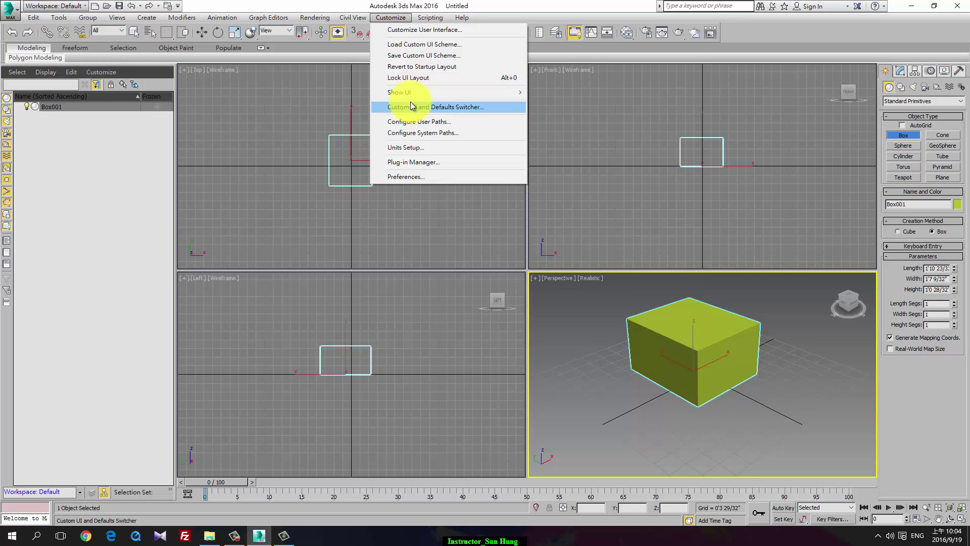
click(428, 146)
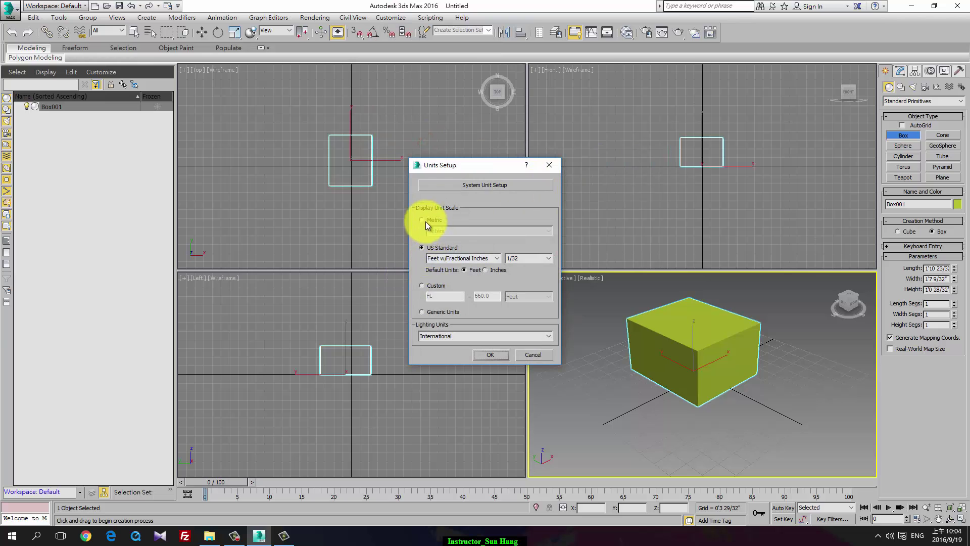
click(427, 312)
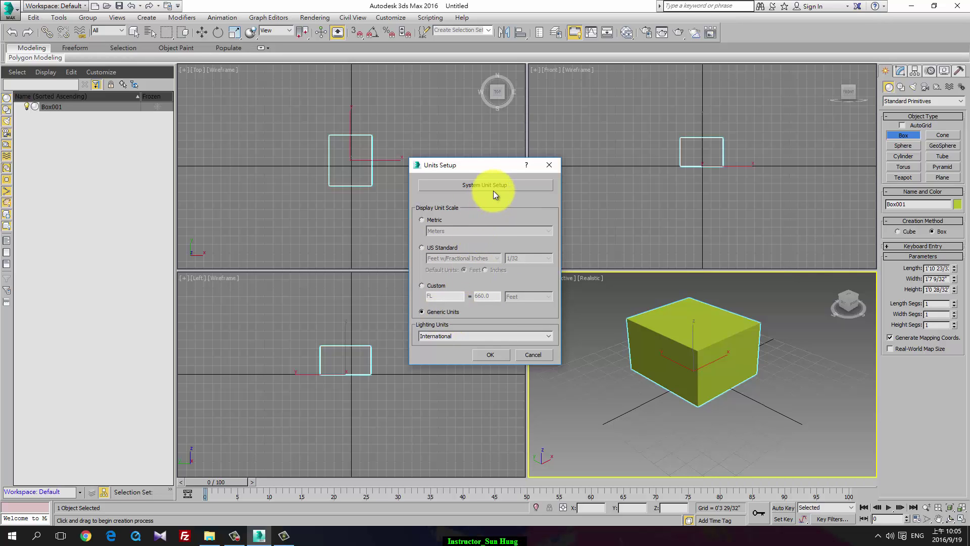
click(429, 219)
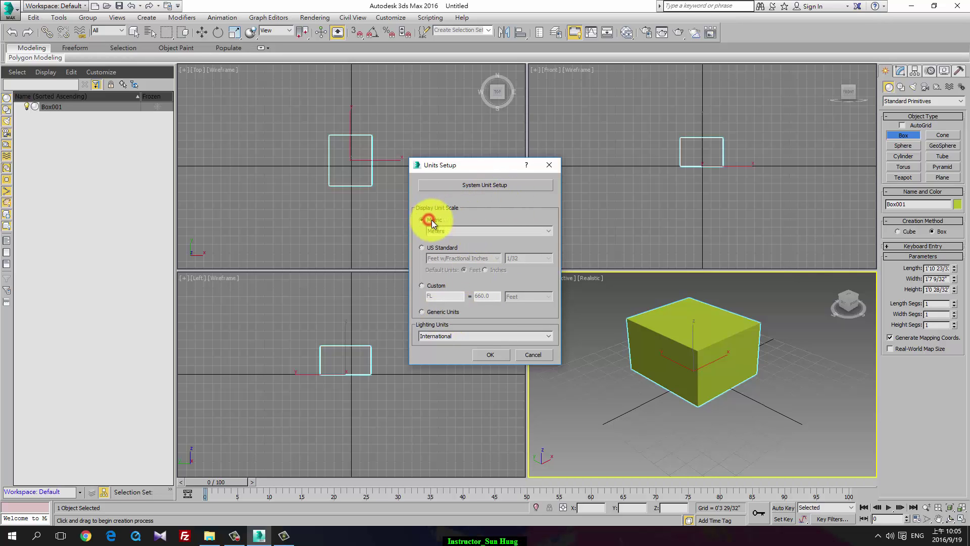
click(444, 231)
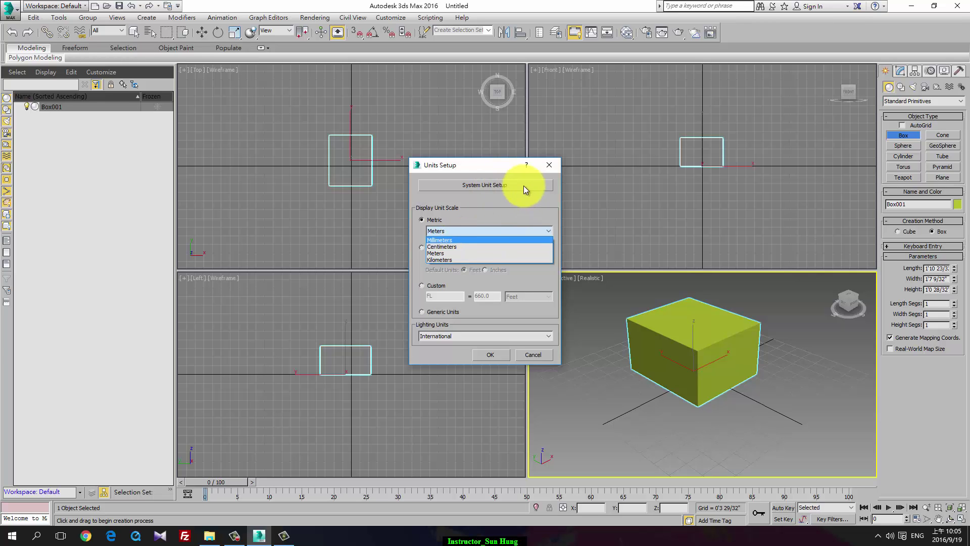
click(462, 252)
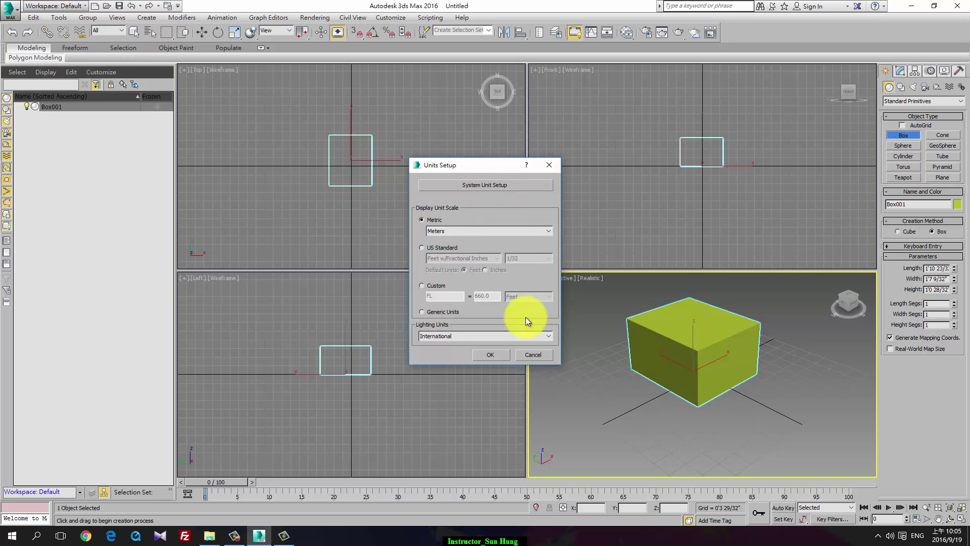
click(507, 355)
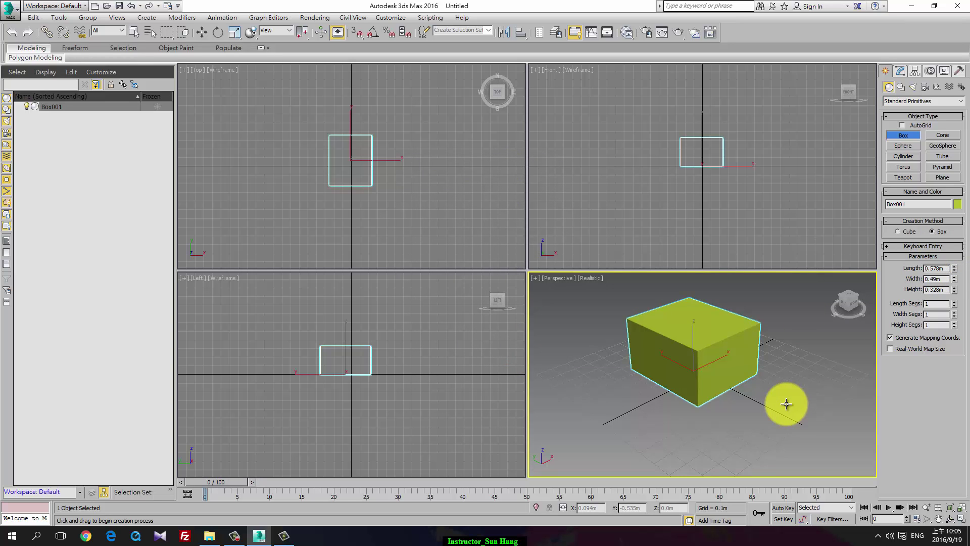
- Set the display units to Metric Centimeters
click(391, 17)
click(409, 147)
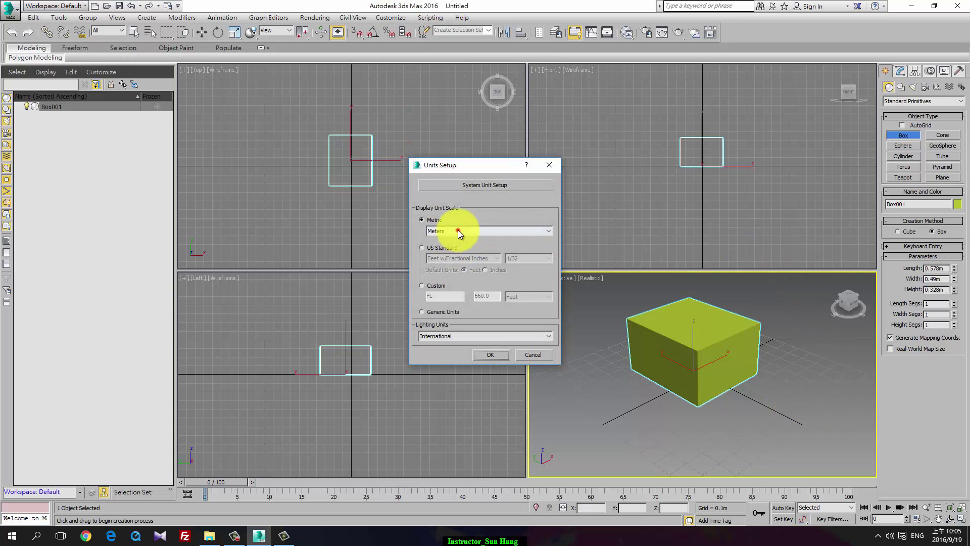
click(458, 231)
click(501, 355)
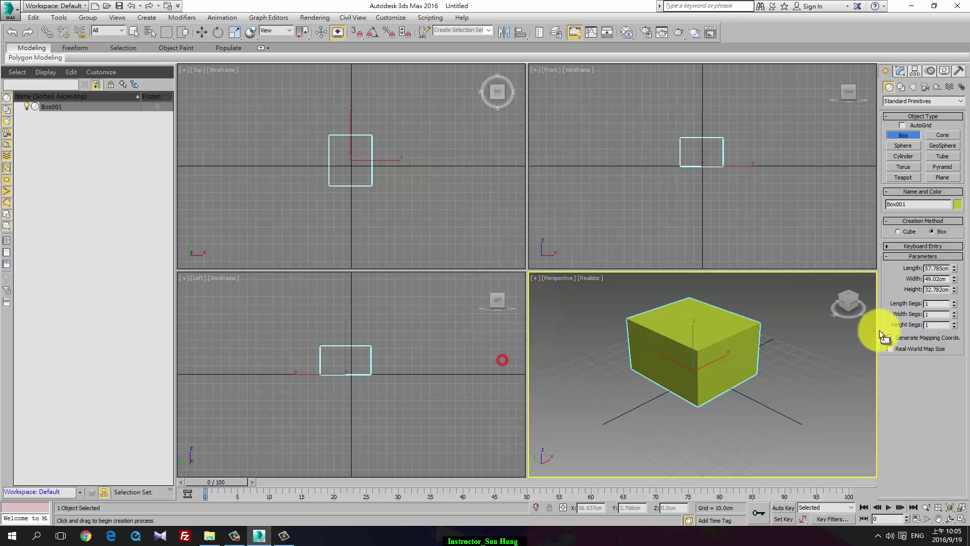
- Set the display units to Generic Units so Box001 reads 57.785 by 49.02 by 32.782
click(399, 21)
click(411, 142)
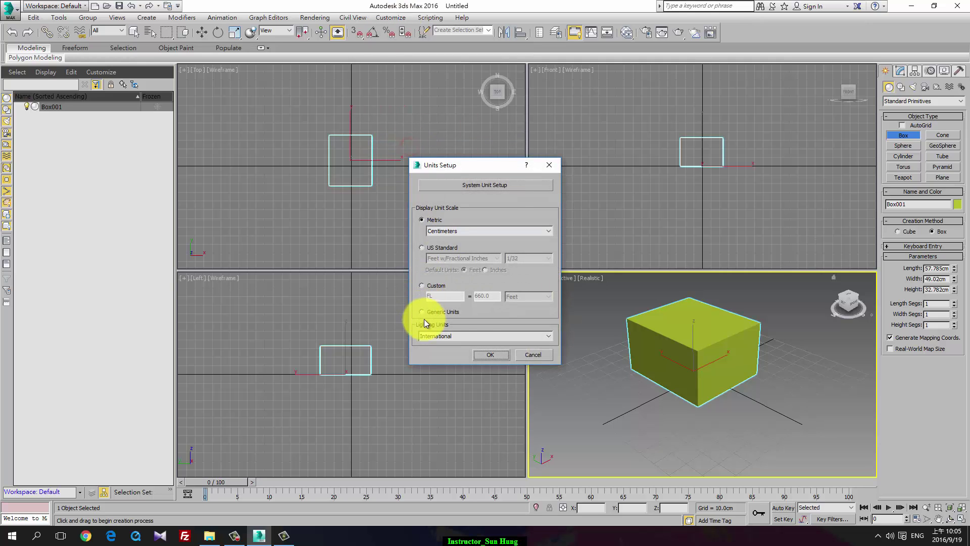
click(423, 311)
click(490, 354)
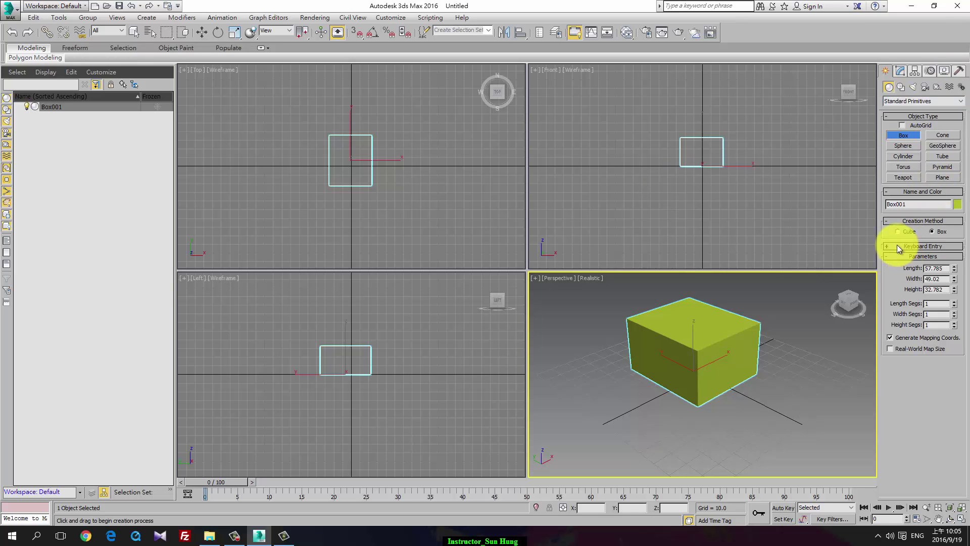
click(384, 17)
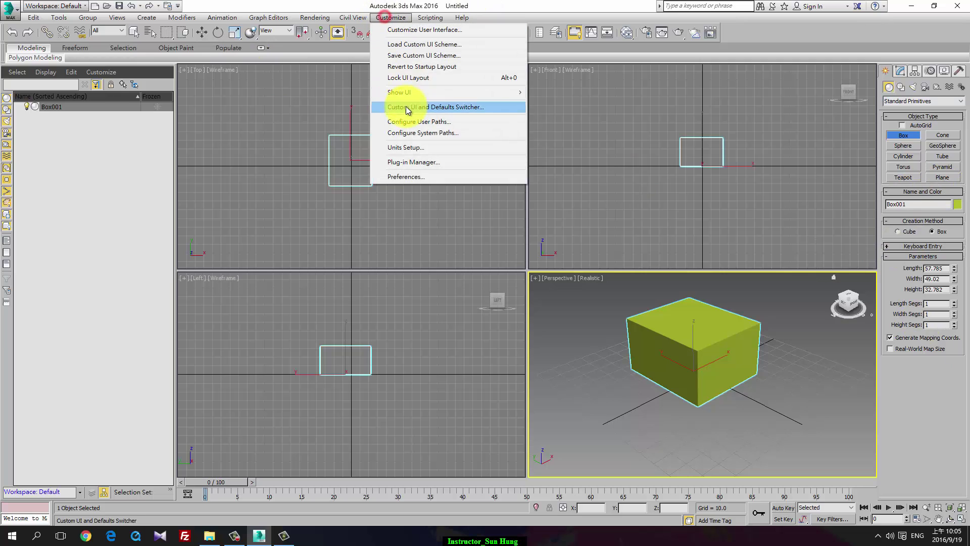
click(404, 148)
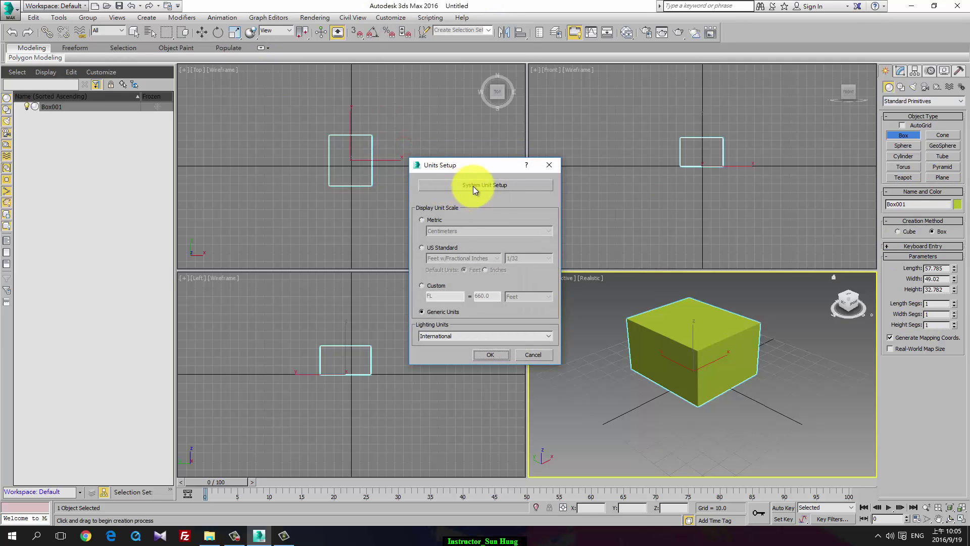
click(496, 183)
drag(497, 204, 687, 166)
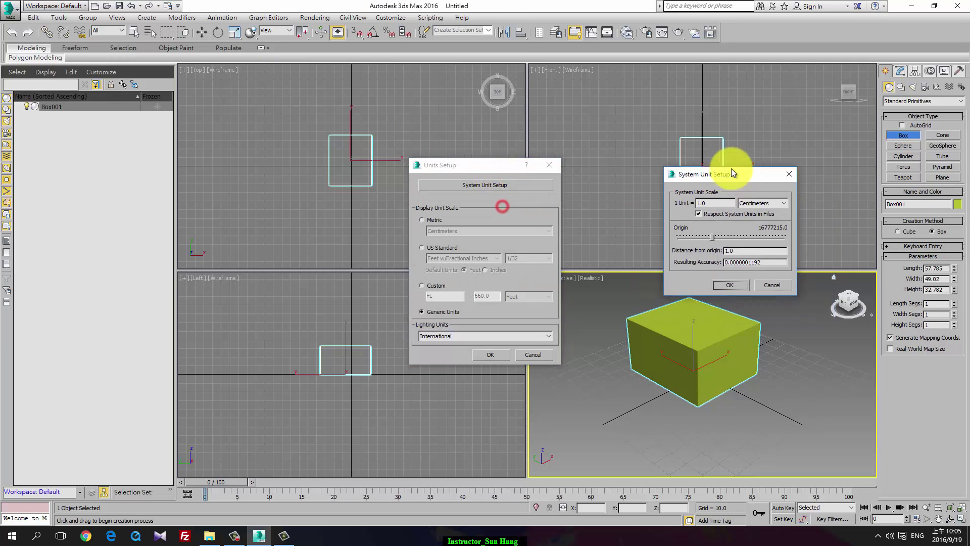
click(686, 278)
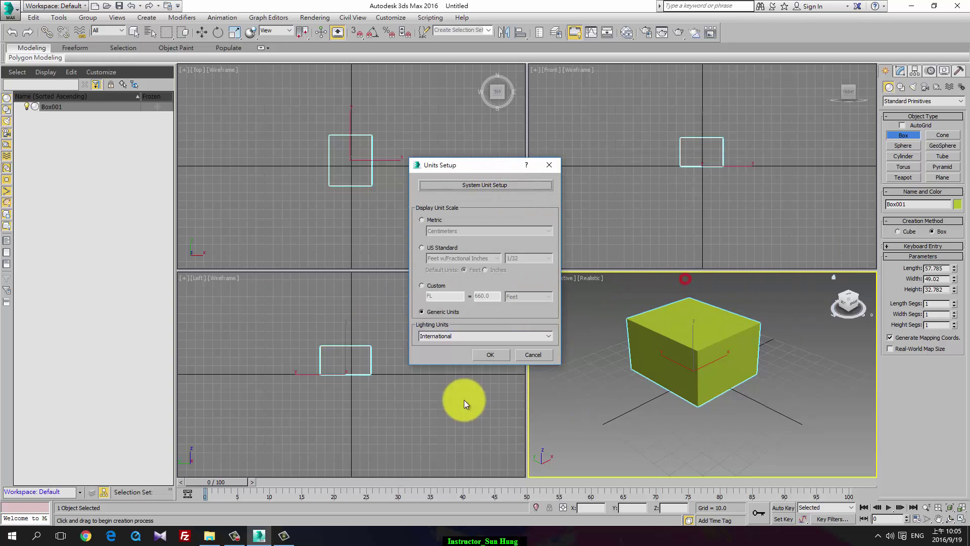
click(489, 355)
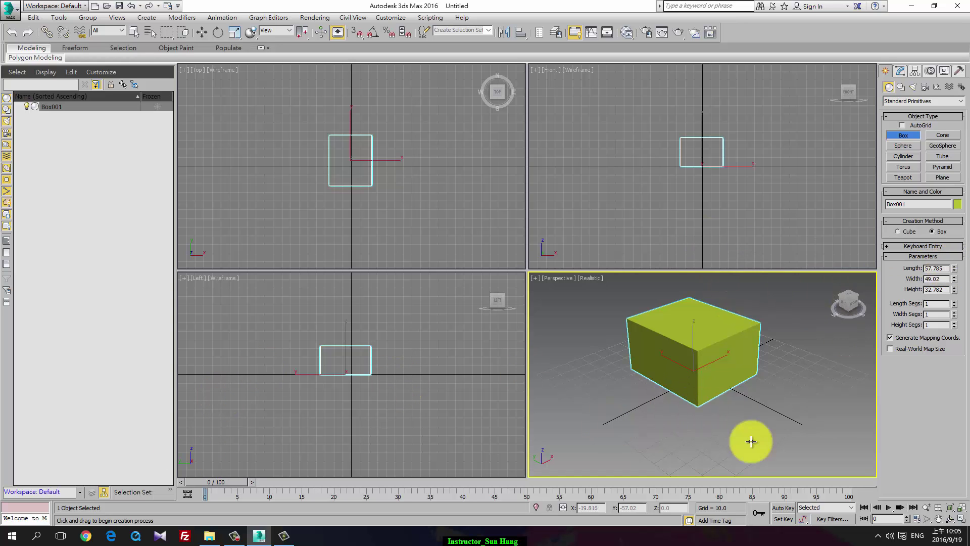
click(226, 540)
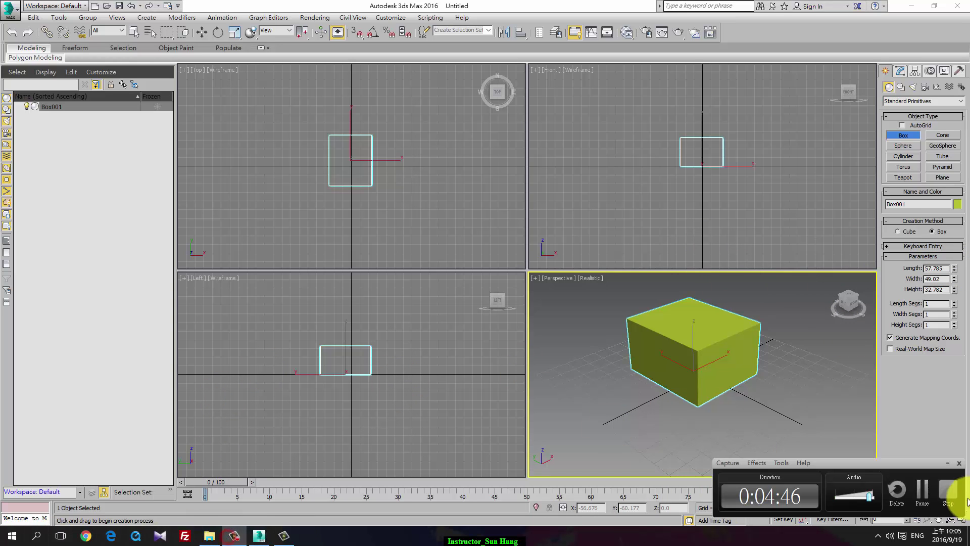